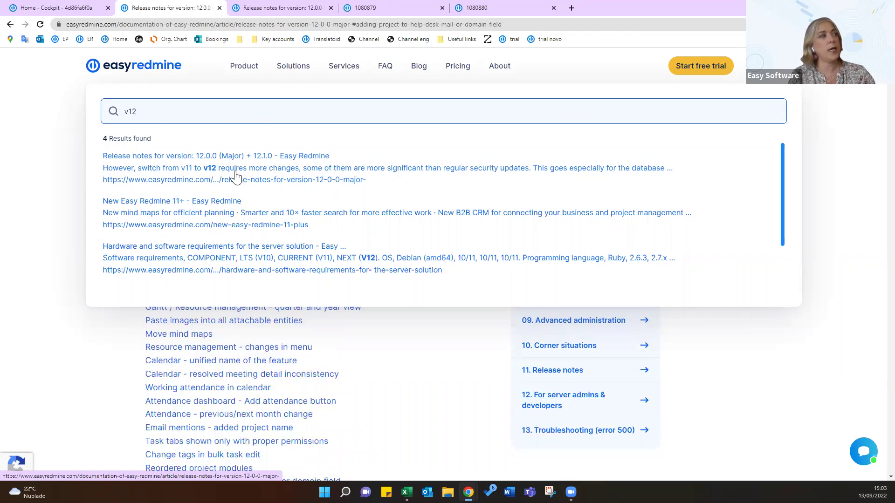
Step: Review the topic lists in the version 12.0.0 + 12.1.0 release notes on both the Easy Redmine and Easy Project sites
left_click(19, 166)
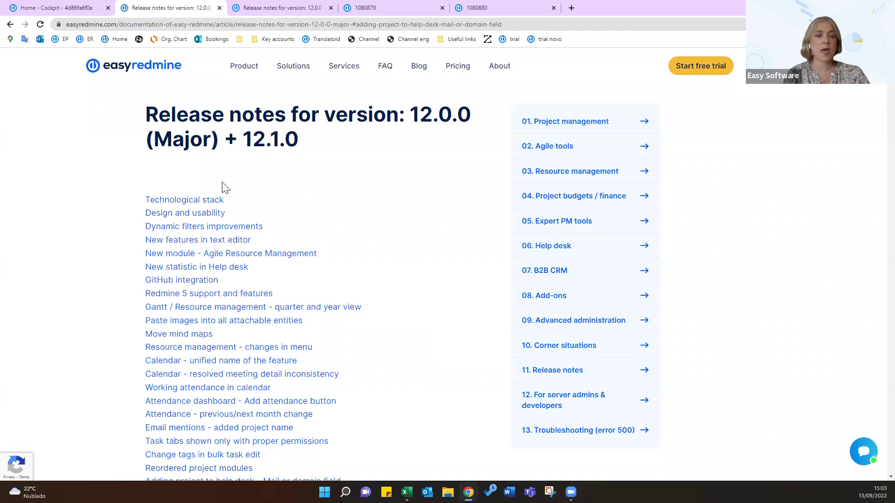
scroll(192, 230, "down", 2)
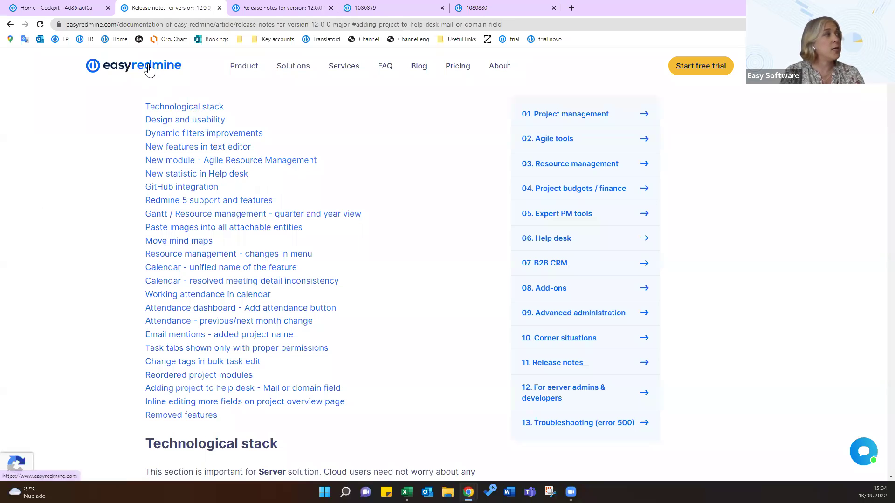
left_click(267, 8)
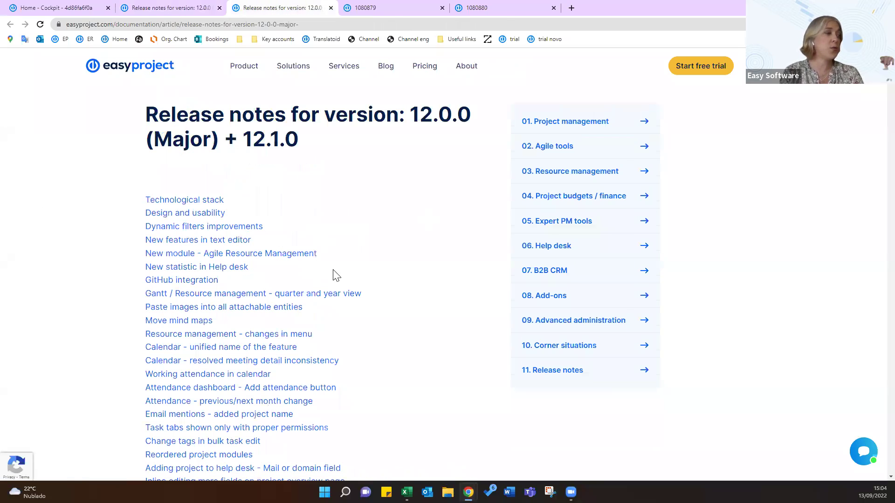
scroll(333, 274, "down", 2)
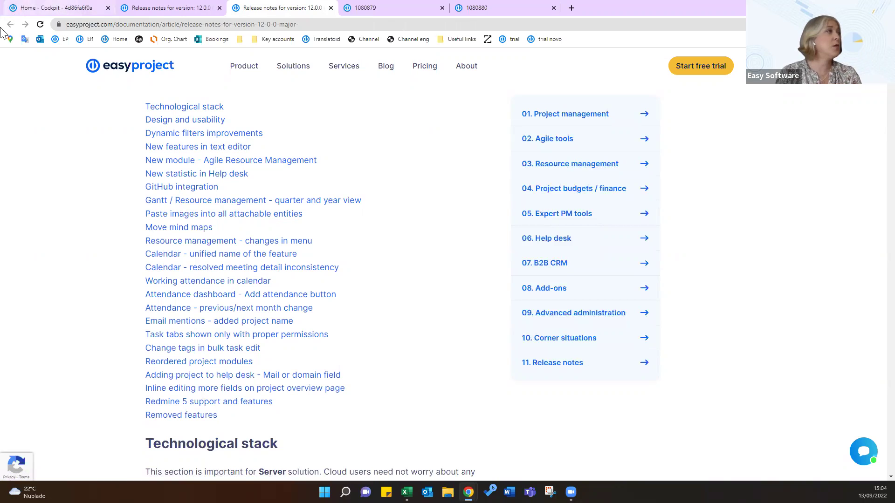
left_click(158, 8)
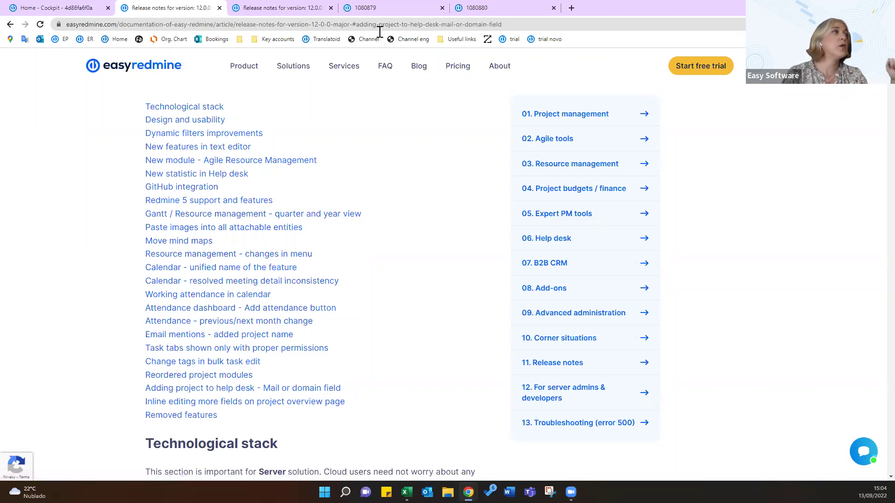
Step: Examine the Easy Project version comparison PDF, including its column about version 11
left_click(361, 12)
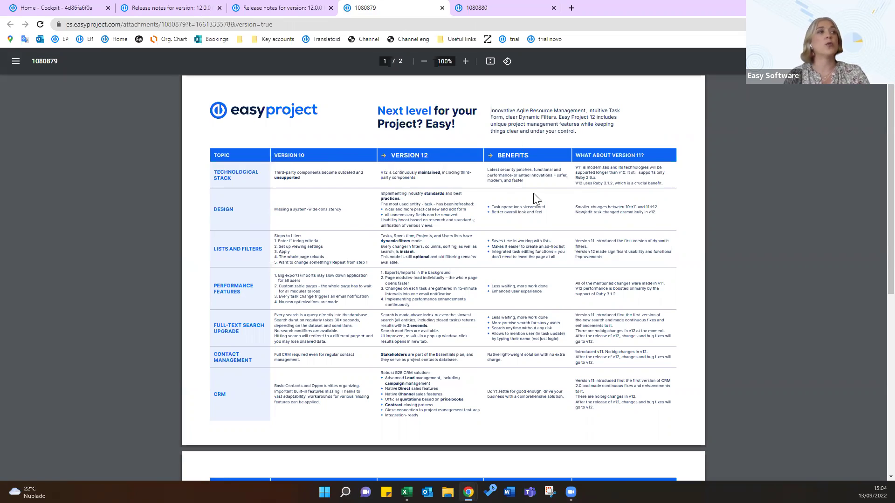
left_click_drag(591, 159, 650, 156)
left_click(669, 161)
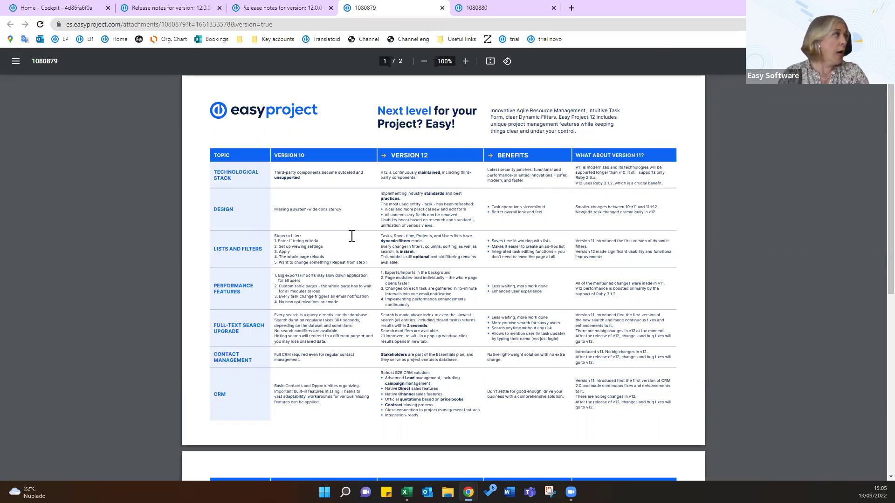
Step: Return to the Easy Redmine home cockpit and look through the Essentials and Business modules in the full module list
key("ctrl+1")
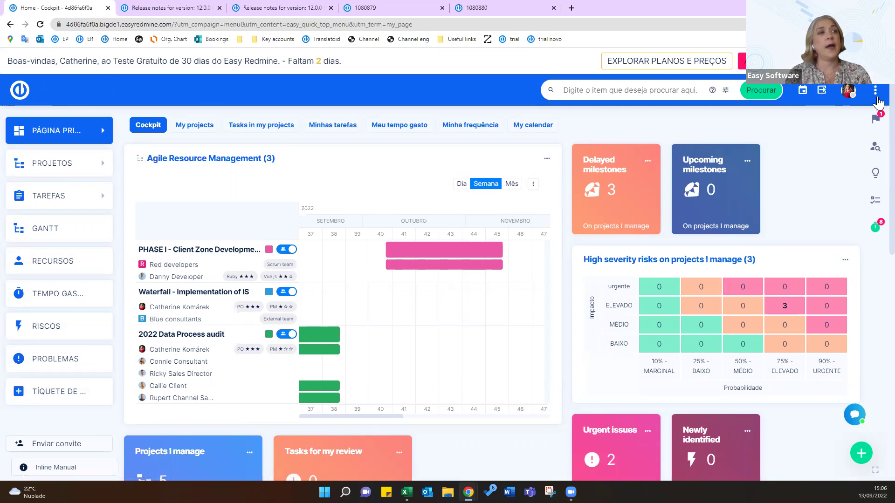
left_click(874, 92)
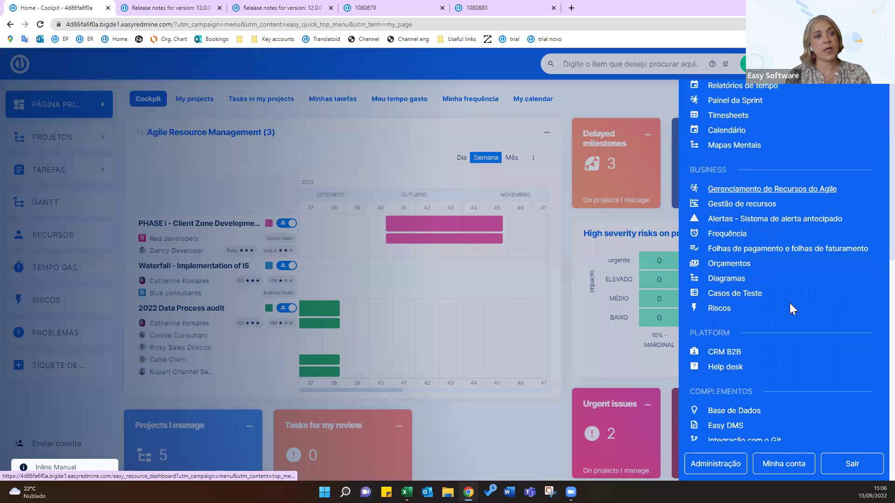
scroll(728, 280, "up", 3)
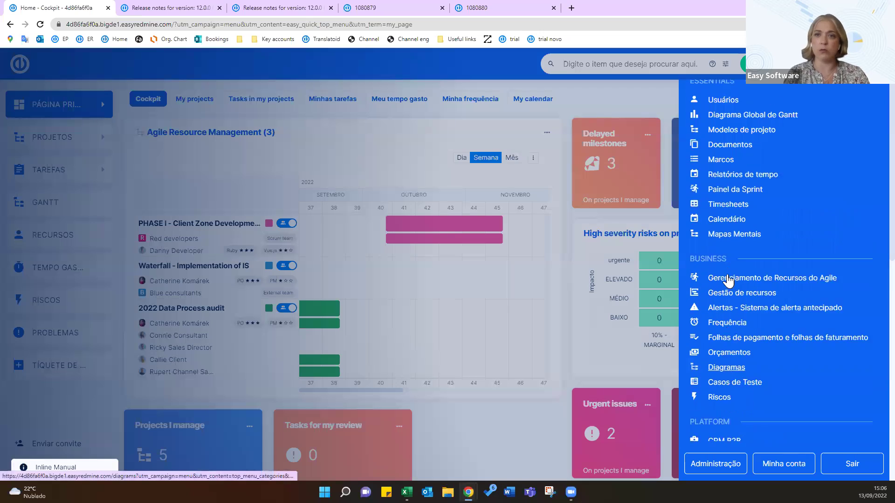
left_click(609, 102)
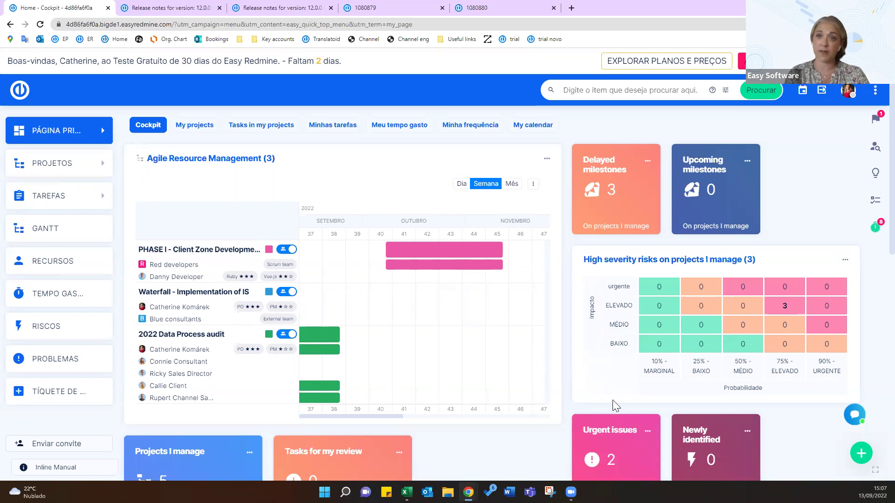
Step: Open a new task form and examine its fields from the description to the checklists
left_click(861, 453)
left_click(810, 350)
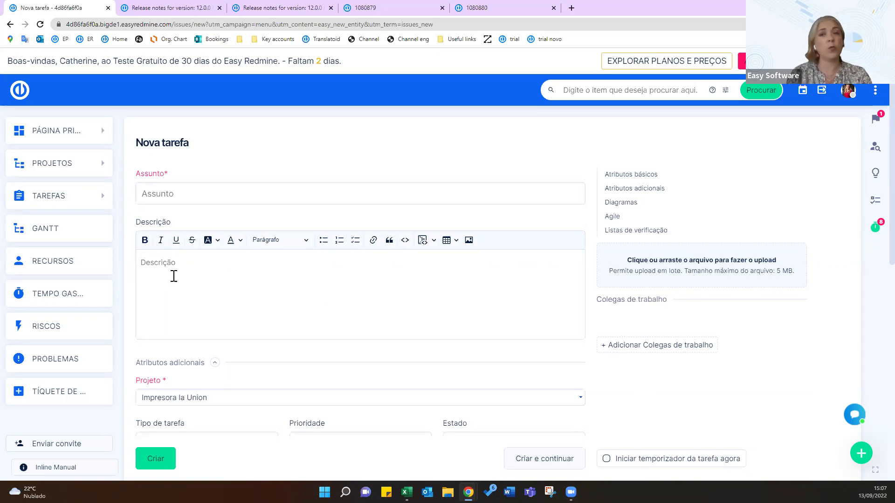
left_click(173, 294)
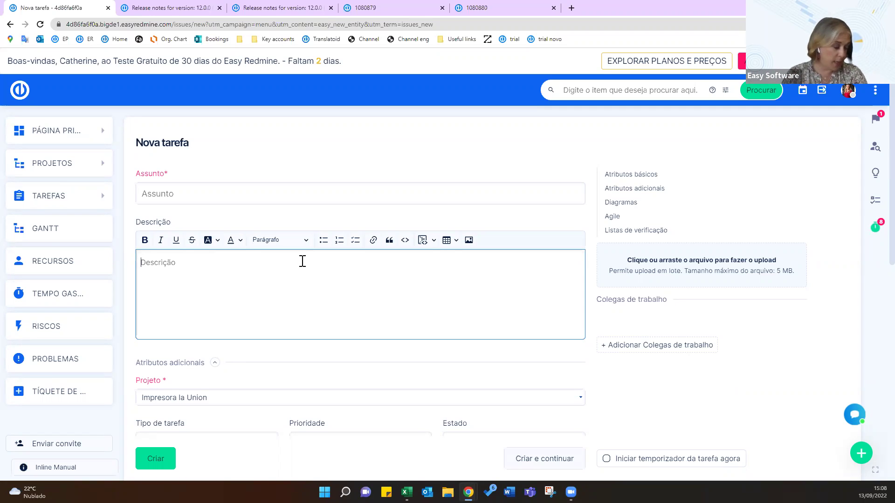
scroll(303, 256, "down", 4)
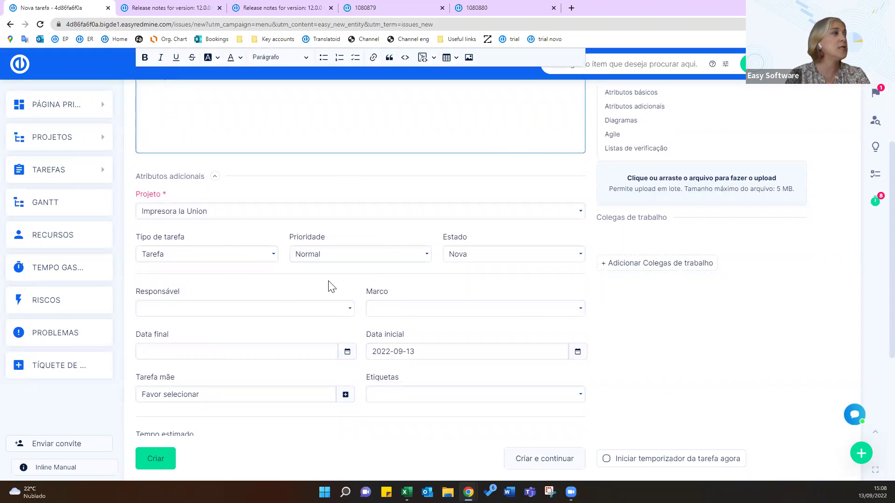
scroll(387, 300, "down", 1)
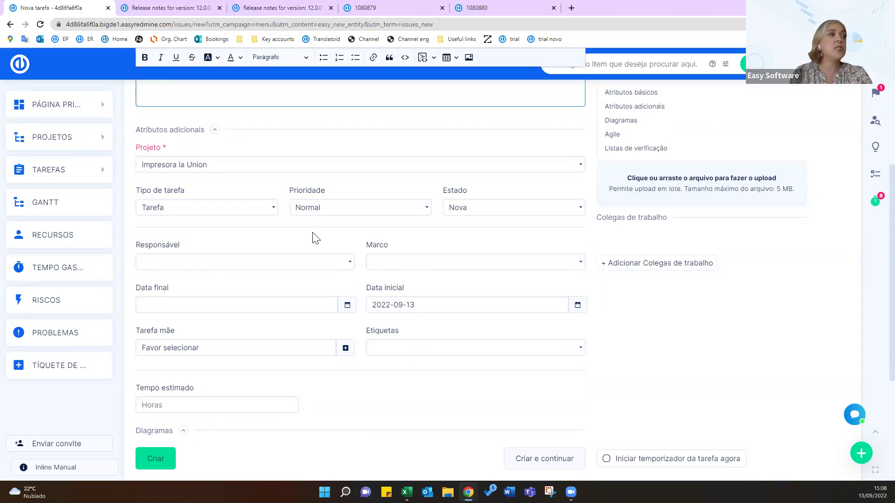
scroll(322, 261, "down", 4)
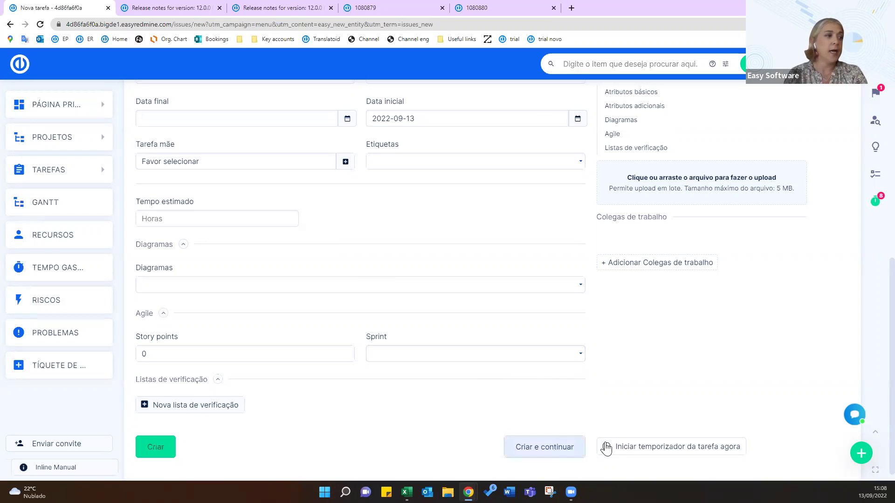
scroll(647, 431, "up", 1)
scroll(614, 450, "down", 2)
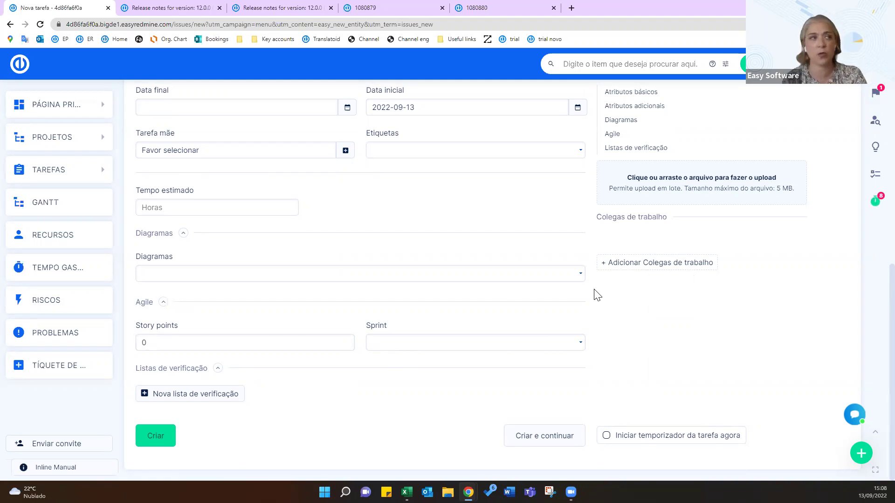
scroll(587, 294, "up", 5)
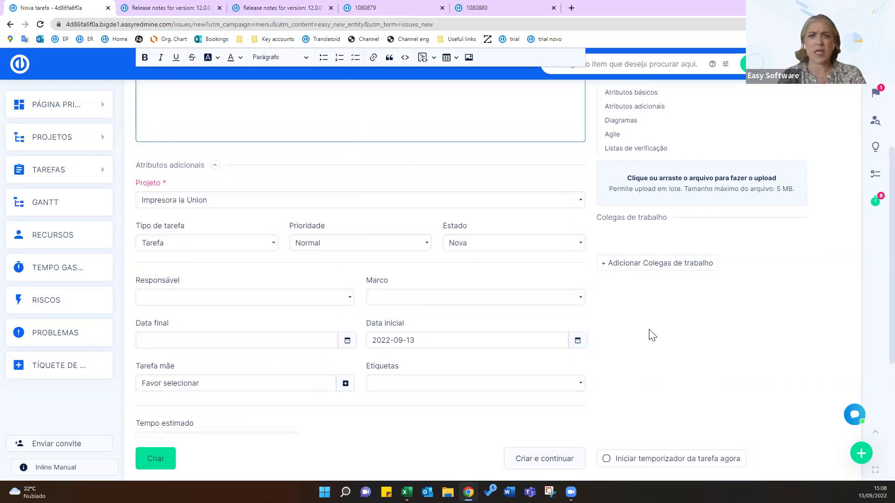
scroll(652, 331, "up", 5)
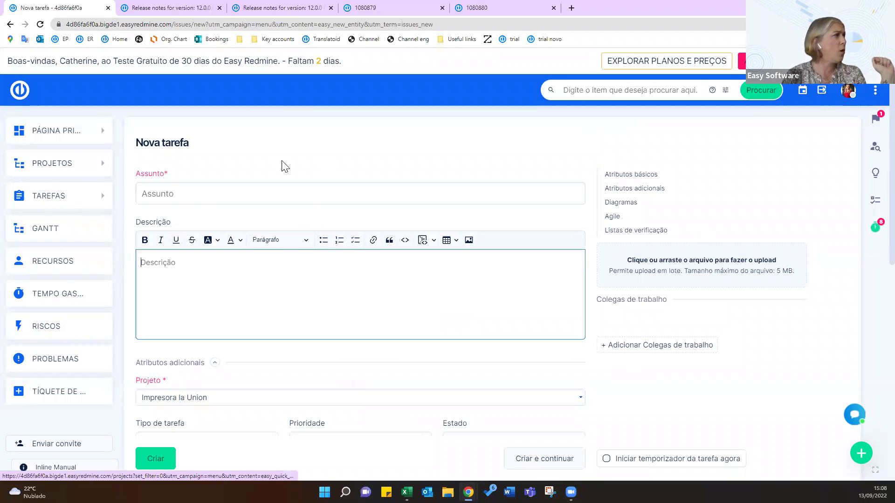
Step: View the Gestão de recursos dashboard and the Gerenciamento de Recursos do Agile project timeline
left_click(874, 93)
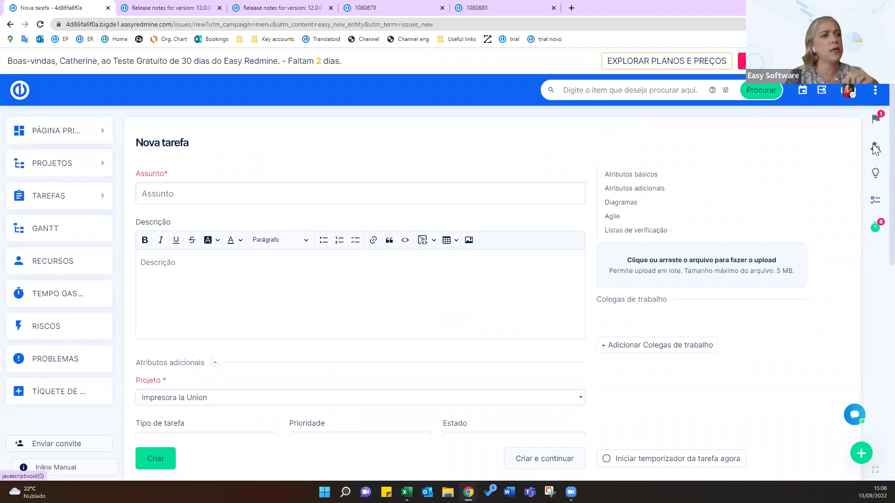
left_click(736, 310)
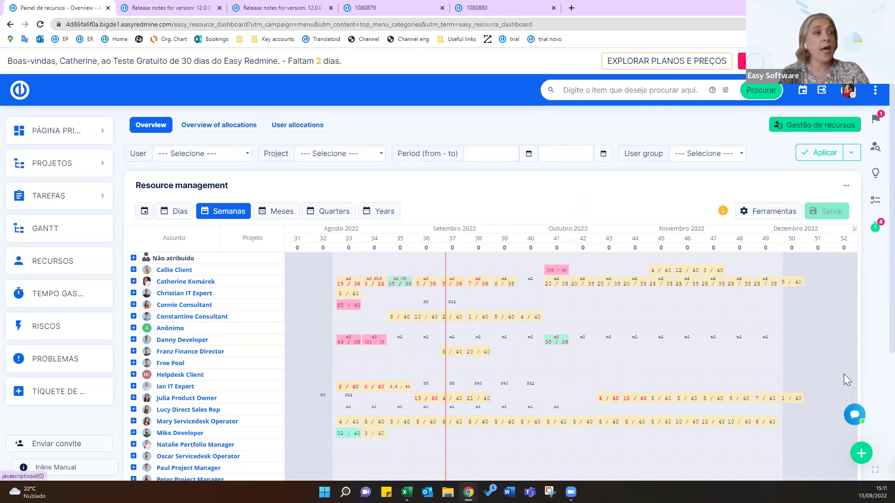
left_click(876, 93)
left_click(736, 295)
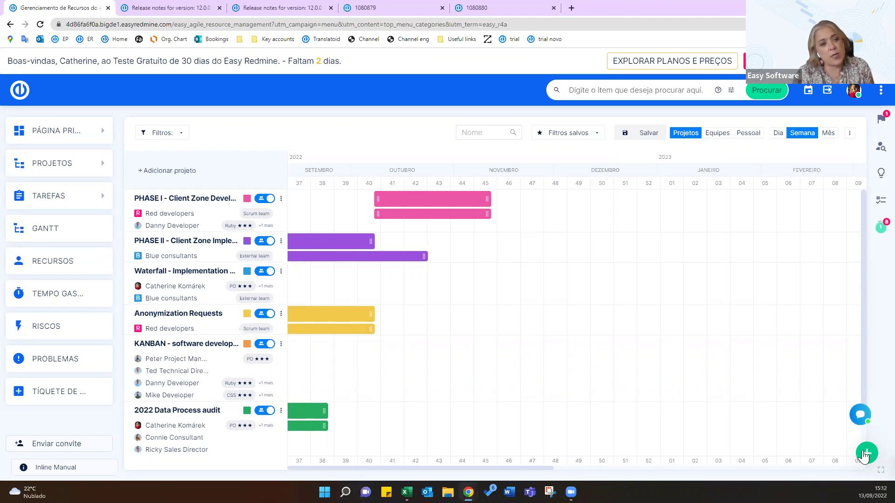
Step: Start a new project marked as Gerenciado no Agile RM, and cancel its creation
left_click(865, 454)
left_click(823, 365)
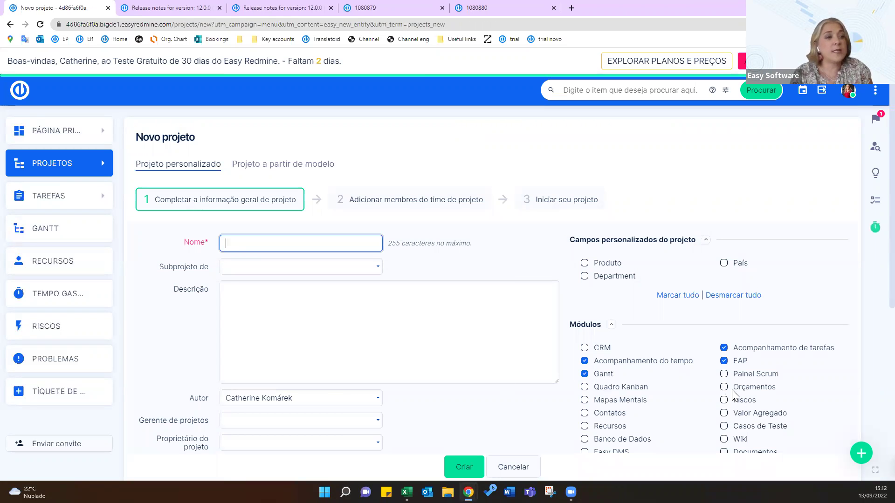
scroll(601, 196, "down", 5)
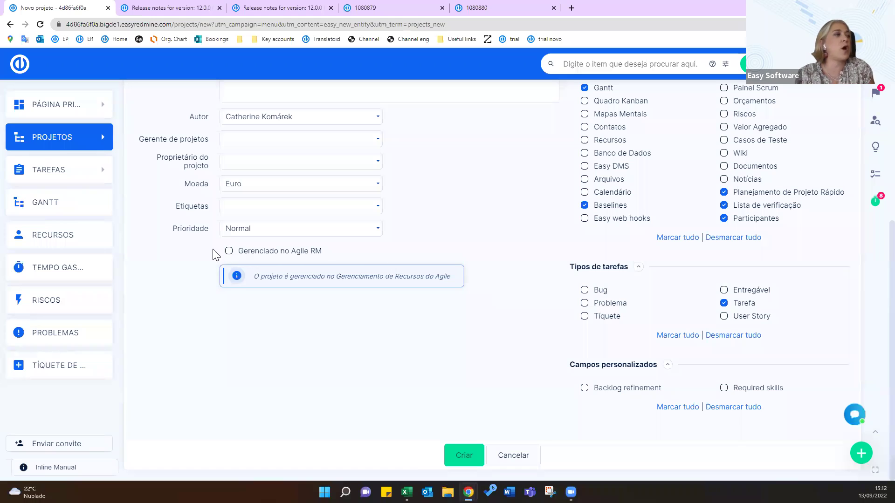
left_click(229, 252)
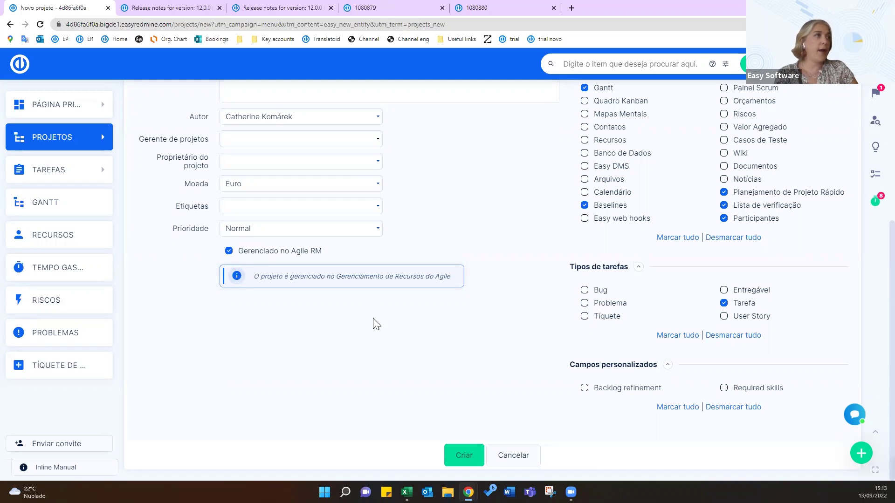
left_click(516, 457)
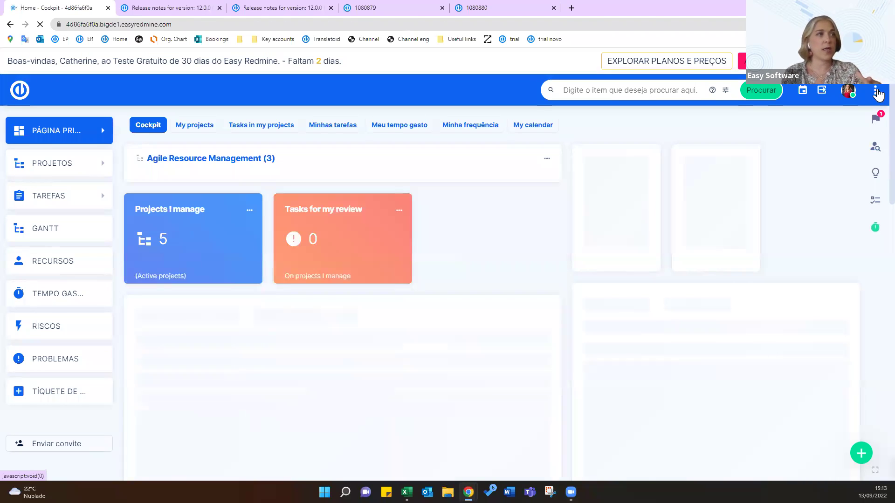
Step: Return to Gerenciamento de Recursos do Agile and browse the projects available to add, without adding any
left_click(877, 93)
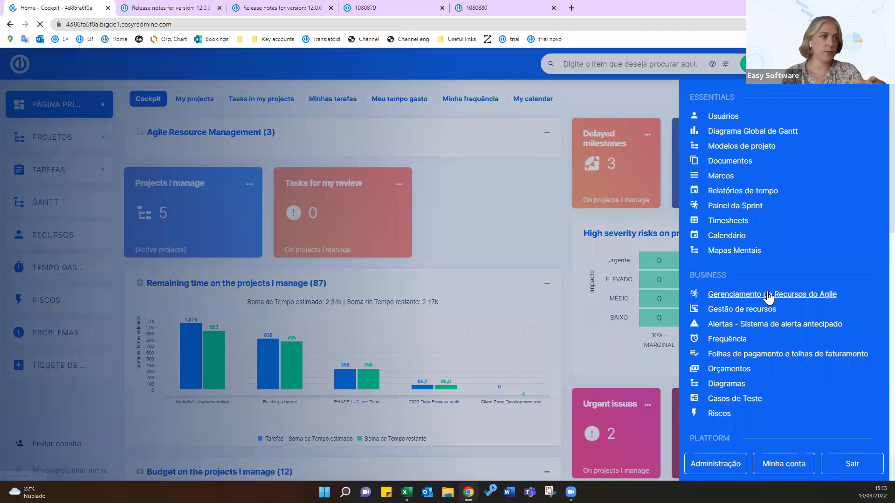
left_click(768, 294)
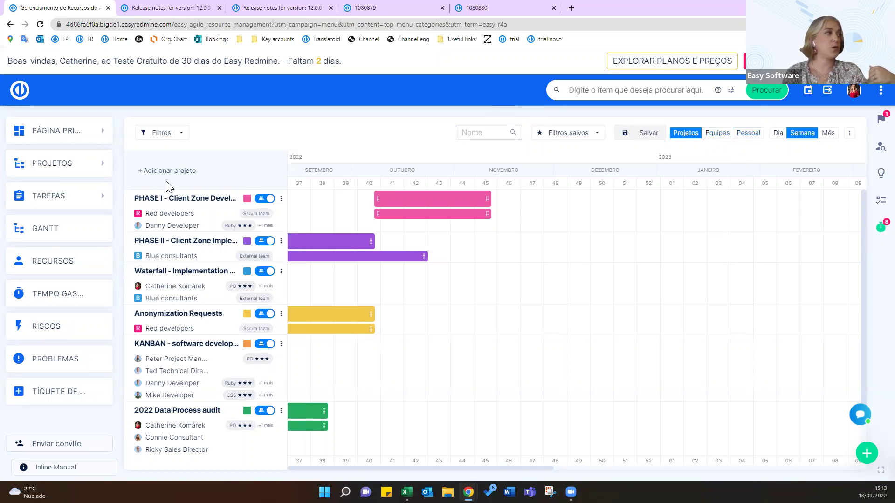
left_click(157, 171)
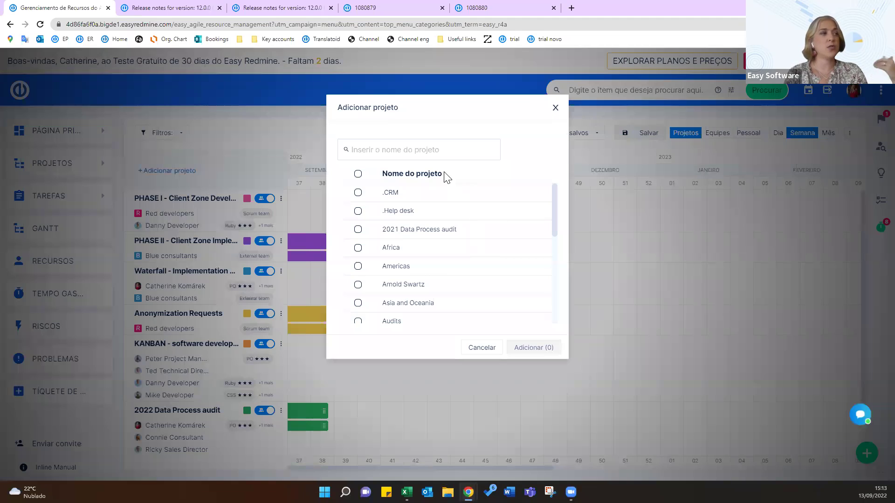
scroll(443, 265, "down", 5)
scroll(445, 265, "up", 5)
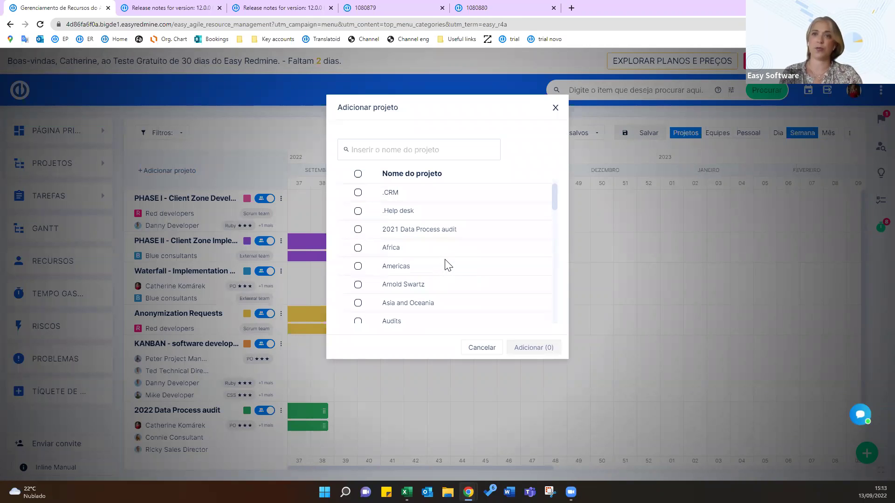
scroll(448, 265, "down", 5)
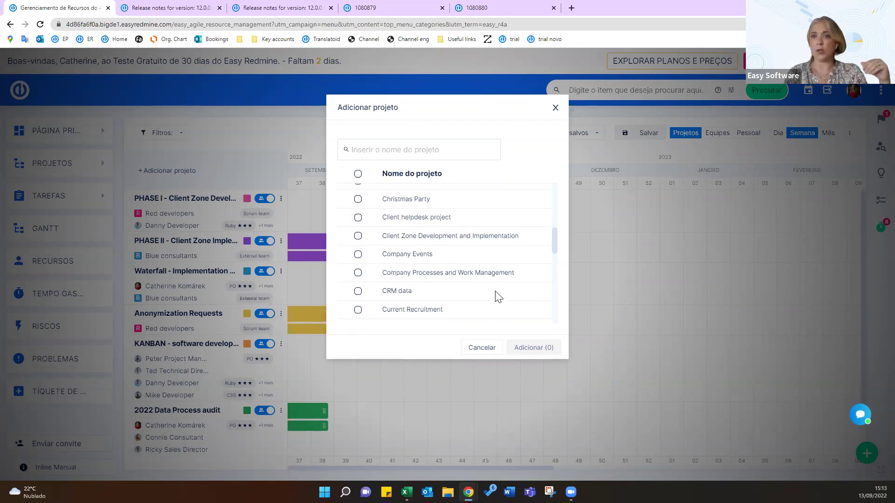
left_click(481, 348)
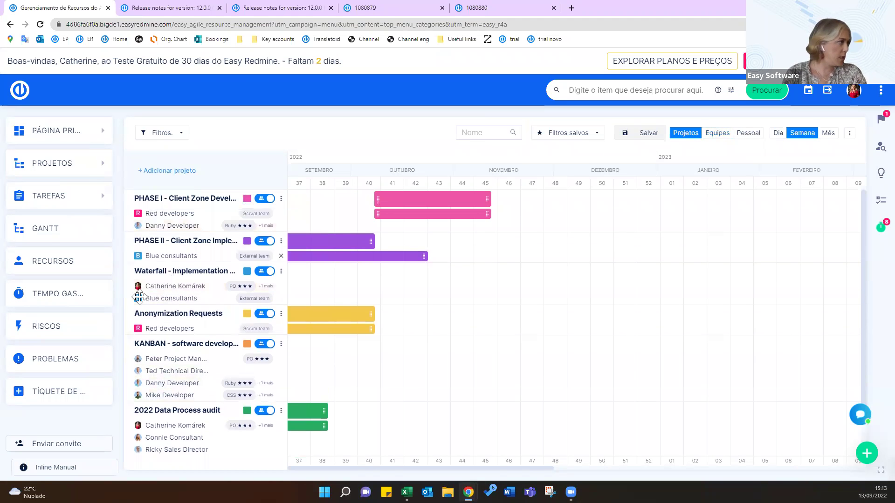
Step: Extend the PHASE I - Client Zone project bar on the timeline to the end of week 49
scroll(137, 410, "down", 1)
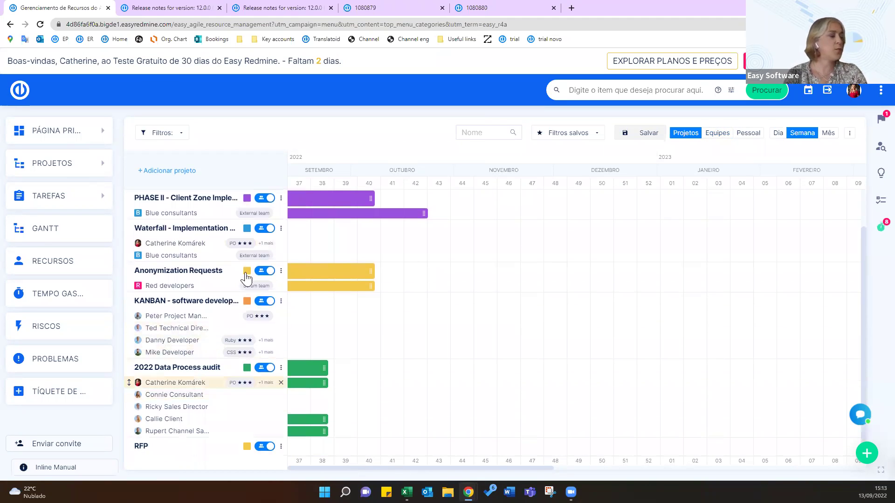
scroll(244, 275, "up", 1)
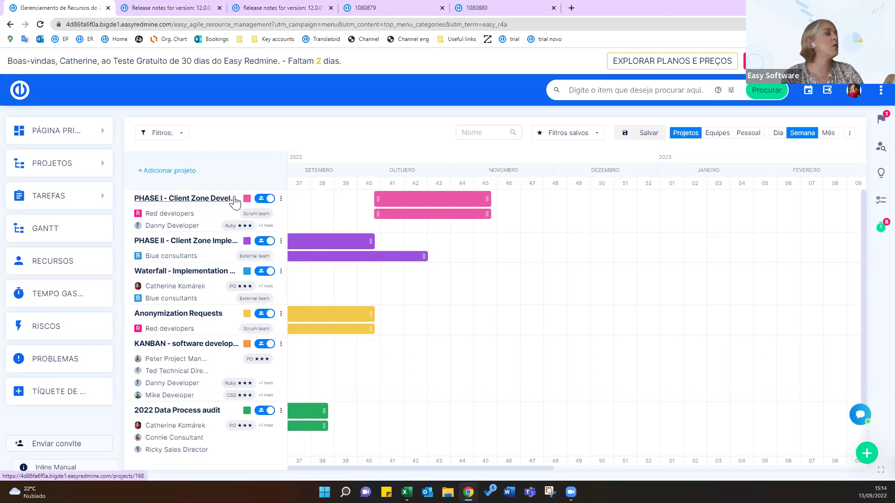
left_click_drag(487, 198, 578, 198)
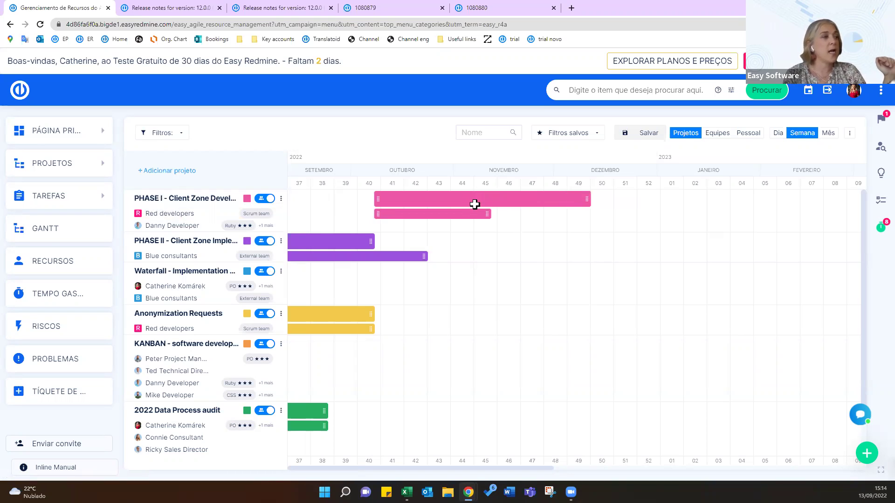
Step: Extend the Red developers allocation under the PHASE I - Client Zone project to the end of week 46
left_click_drag(487, 214, 519, 215)
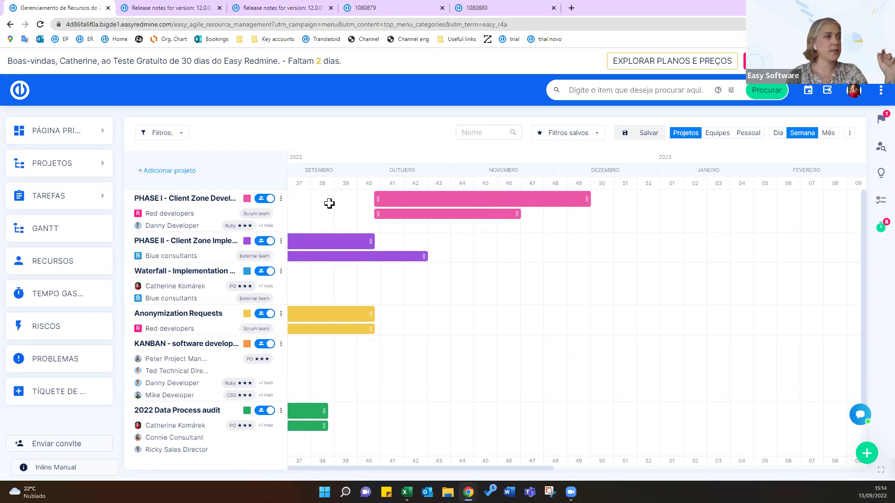
mouse_move(230, 225)
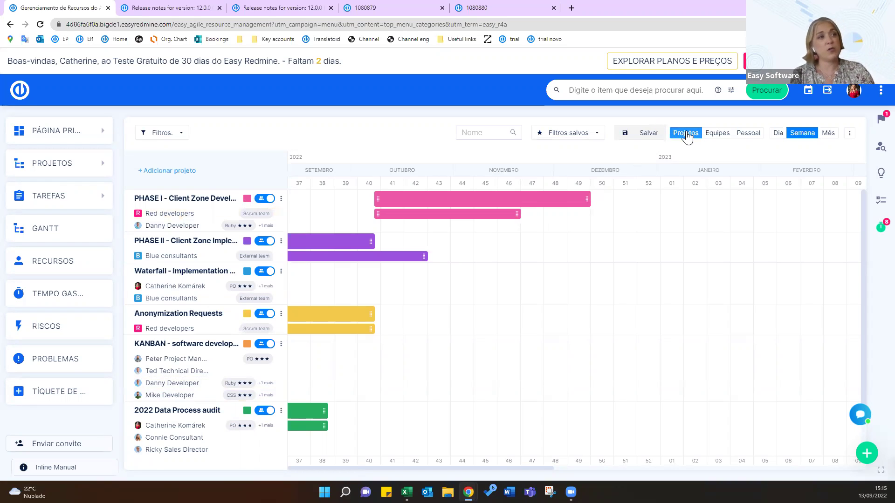
Step: Switch the resource plan to the Pessoal view and look through the employees' skills and allocations
left_click(747, 138)
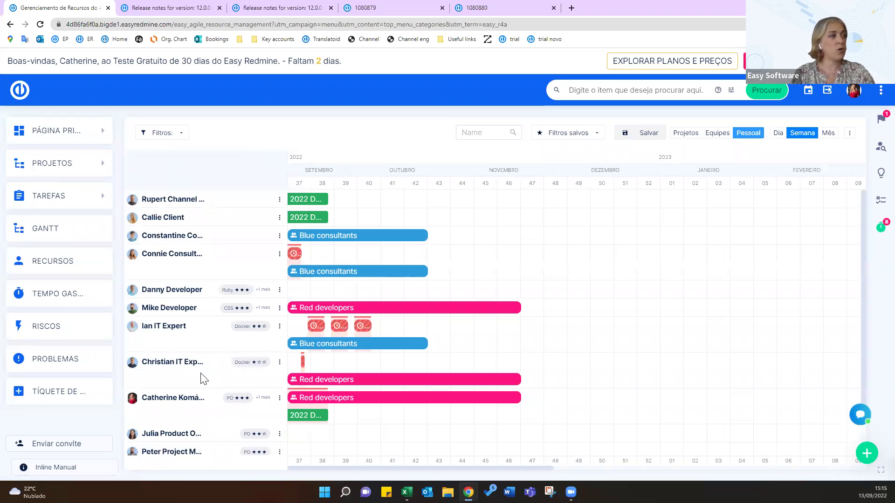
scroll(204, 373, "down", 2)
scroll(214, 363, "up", 1)
scroll(213, 364, "up", 2)
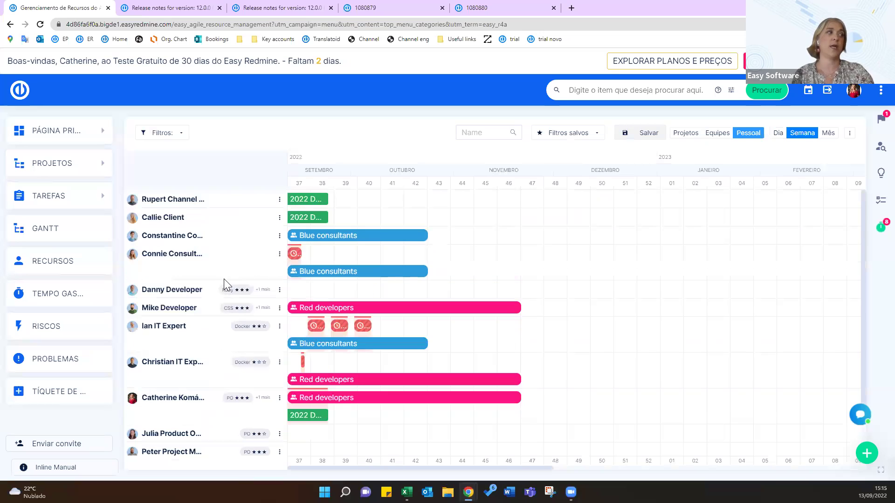
Step: Add the PM skill at the three-star Especialista level to the first employee in the list, and save it
left_click(279, 200)
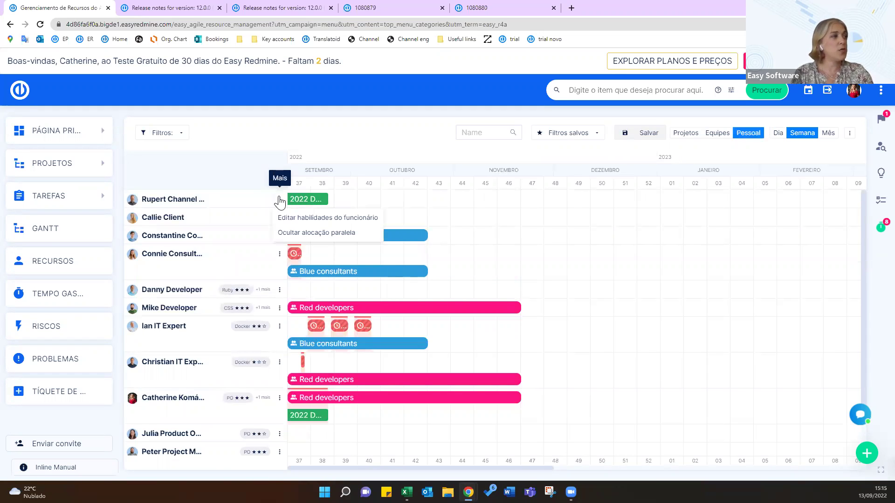
left_click(337, 218)
left_click(550, 140)
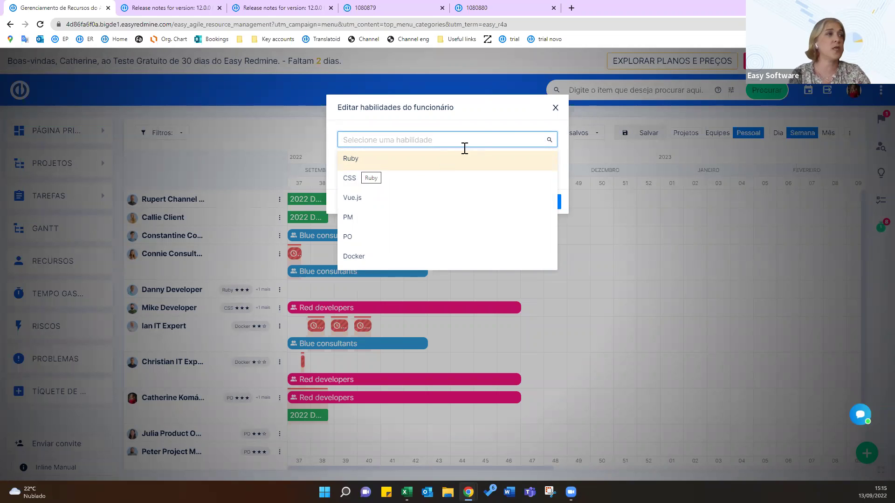
left_click(524, 117)
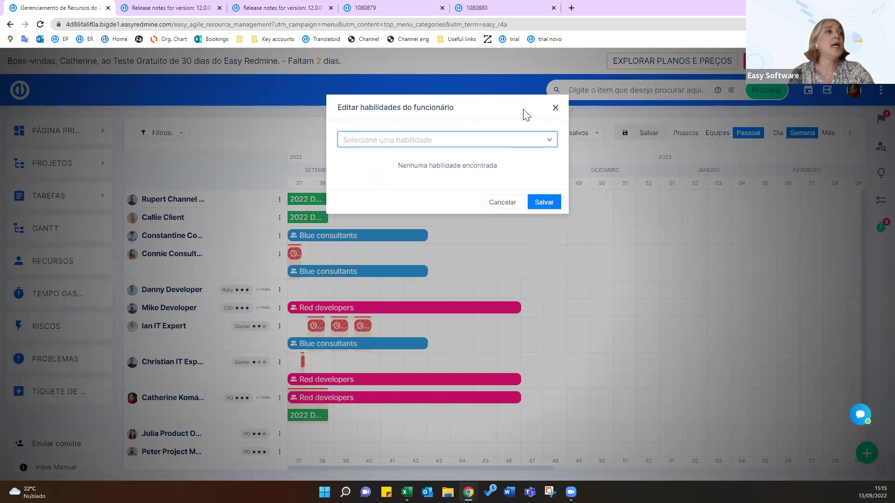
left_click(445, 139)
left_click(356, 221)
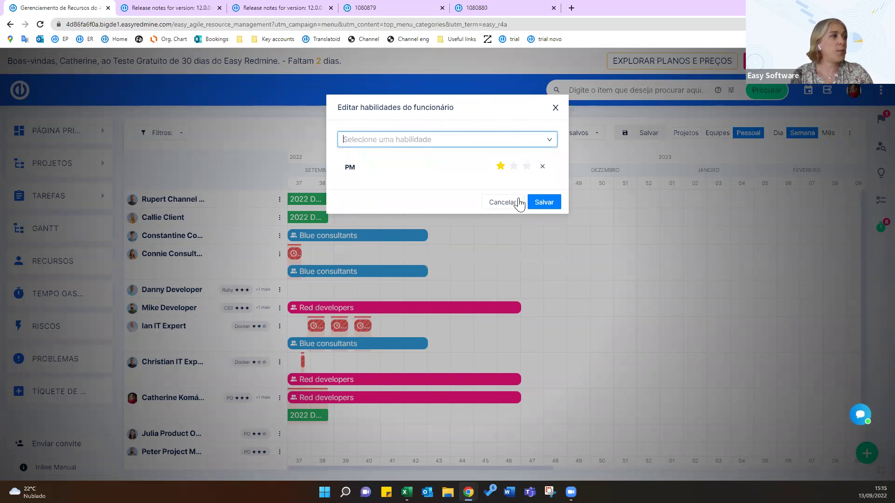
left_click(523, 170)
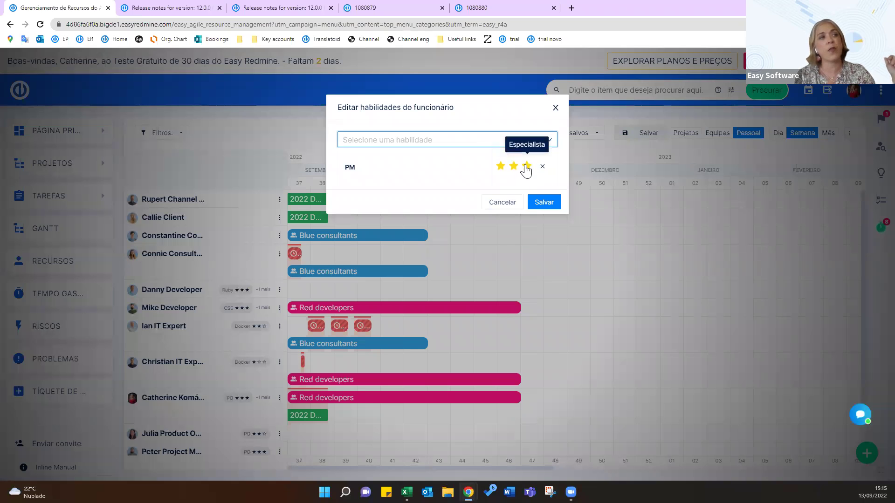
left_click(450, 188)
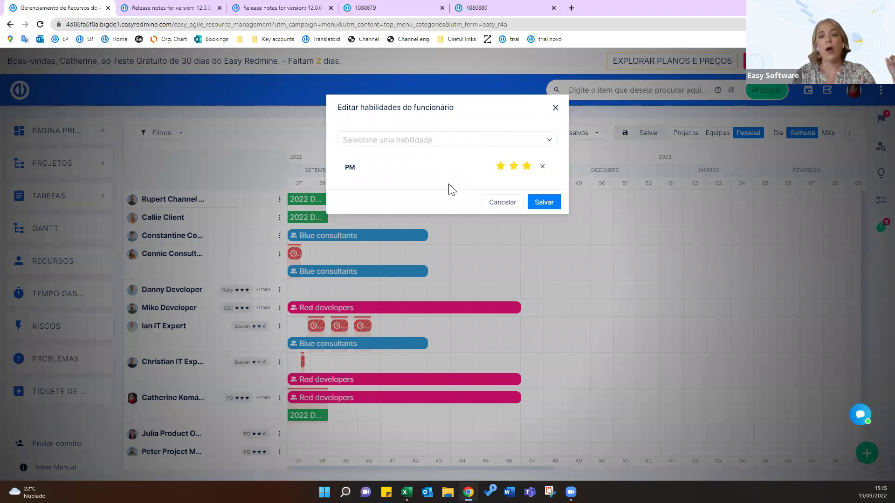
left_click(544, 202)
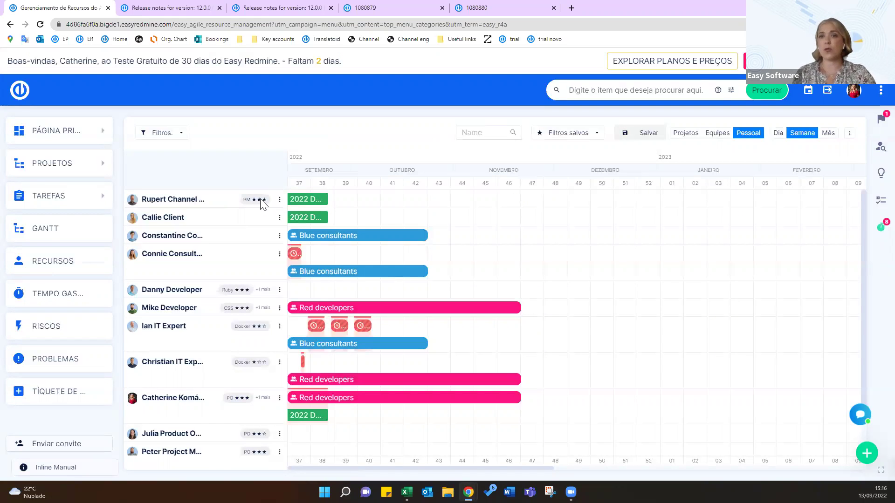
Step: View the Blue consultants team's allocation detail, close it, and show the Pessoal plan at the Dia scale
left_click(330, 233)
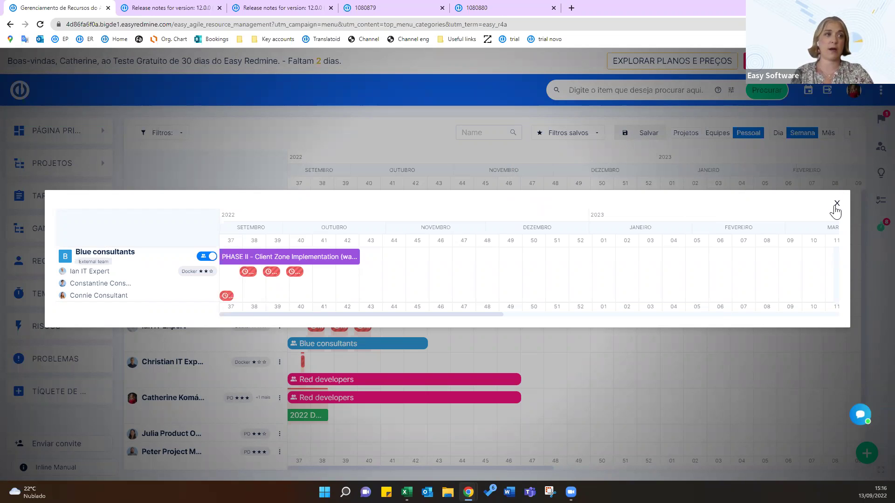
left_click(836, 206)
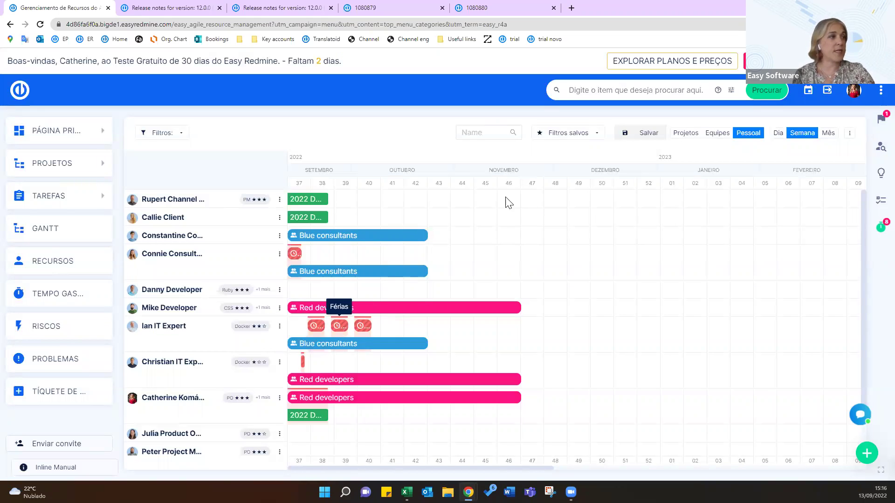
left_click(778, 133)
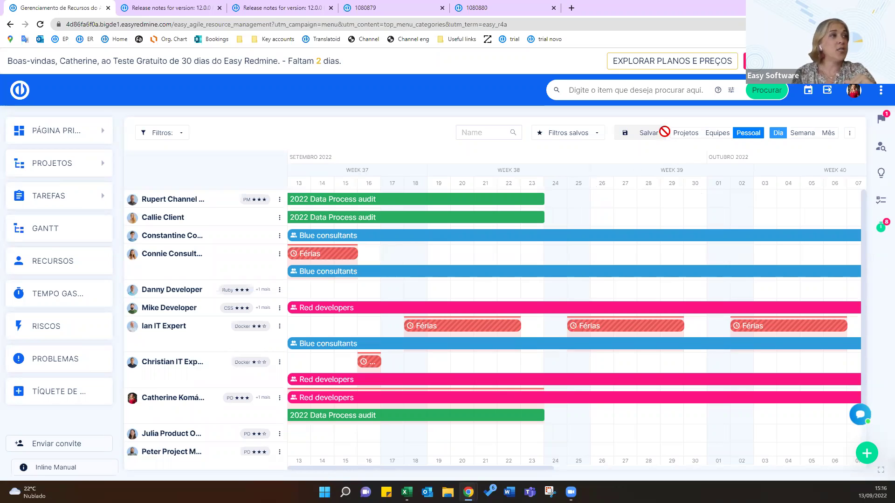
Step: Switch to the Equipes view and examine the Red developers and Blue consultants teams' sprints, projects and absences by day
left_click(715, 134)
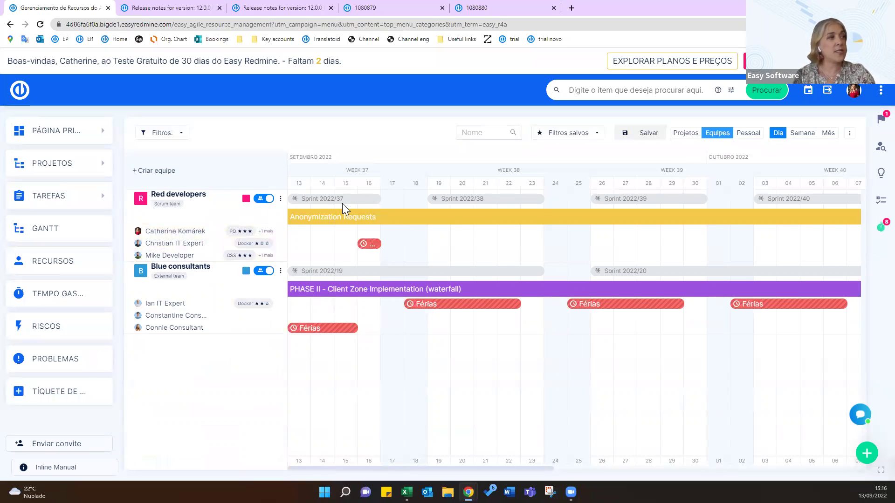
mouse_move(410, 217)
left_mouse_down()
mouse_move(452, 224)
mouse_move(424, 230)
mouse_move(417, 216)
left_mouse_up()
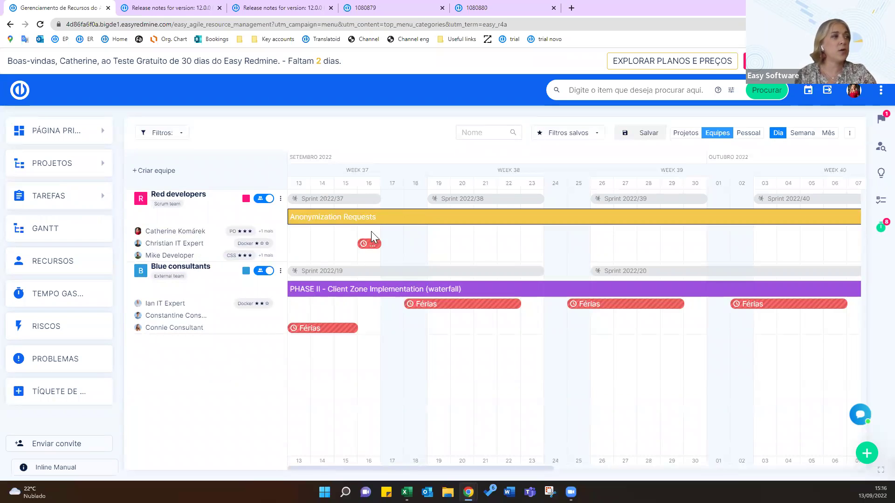
double_click(386, 243)
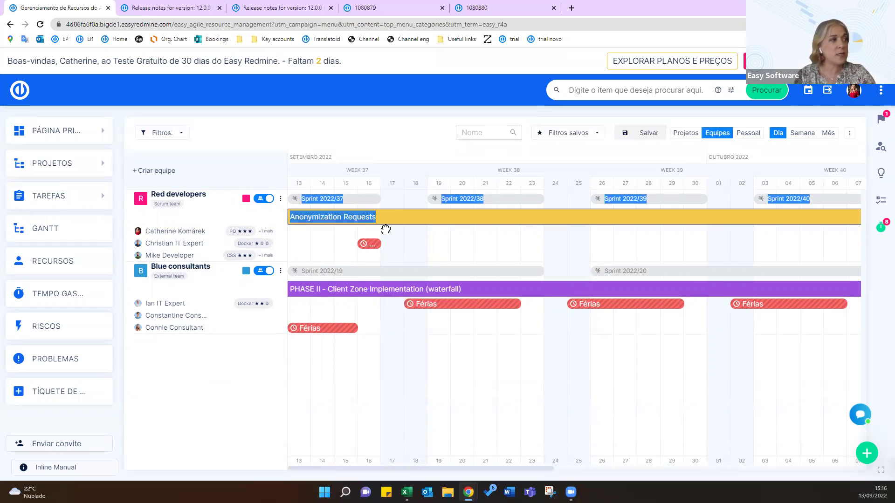
left_click(412, 238)
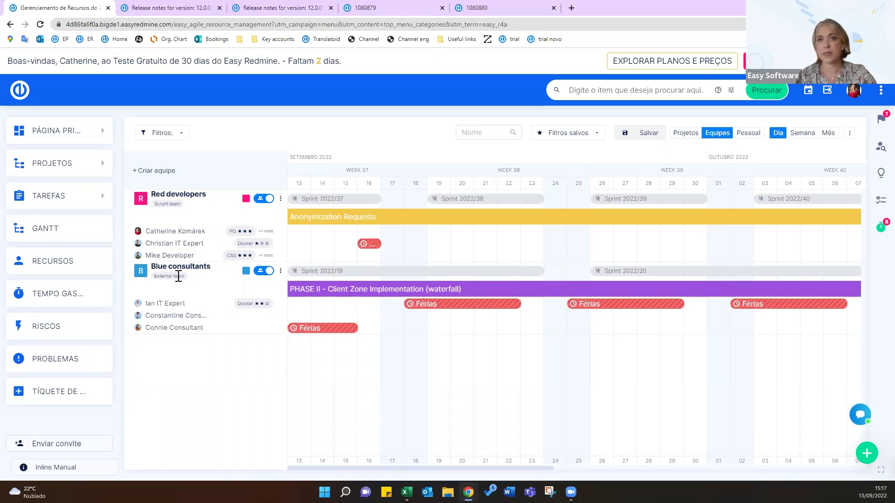
Step: In the weekly Projetos view, extend the PHASE I bar through week 01 of 2023 and reschedule its Red developers allocation to weeks 42 to 01
left_click(685, 134)
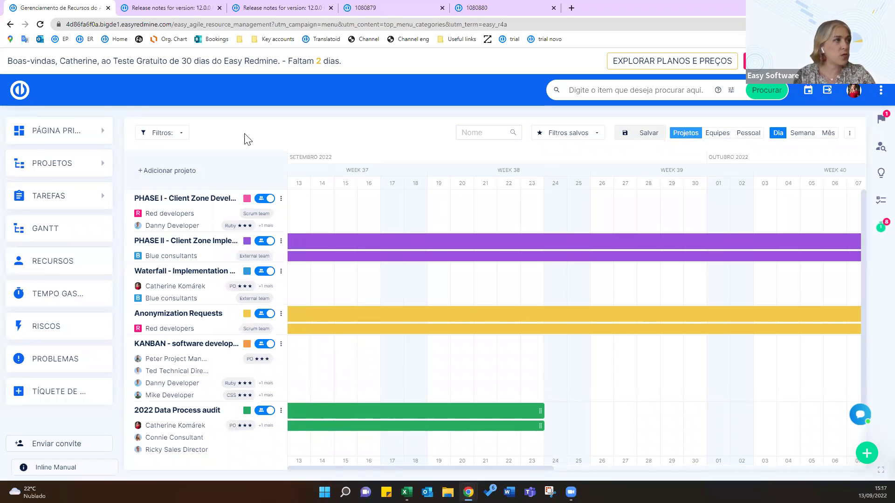
left_click(802, 133)
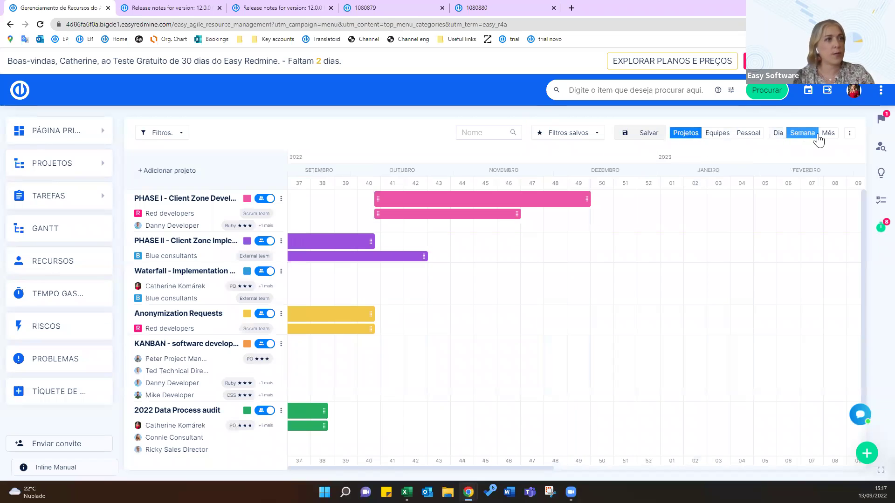
left_click_drag(587, 199, 682, 199)
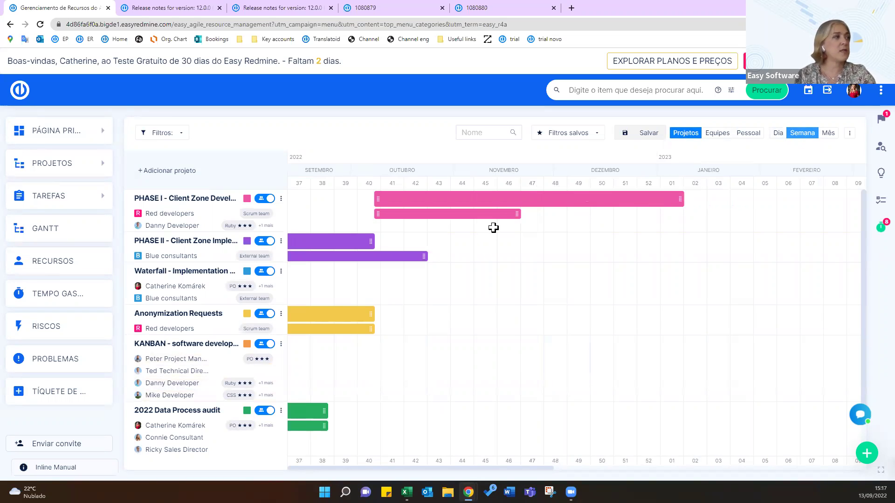
left_click_drag(523, 210, 636, 214)
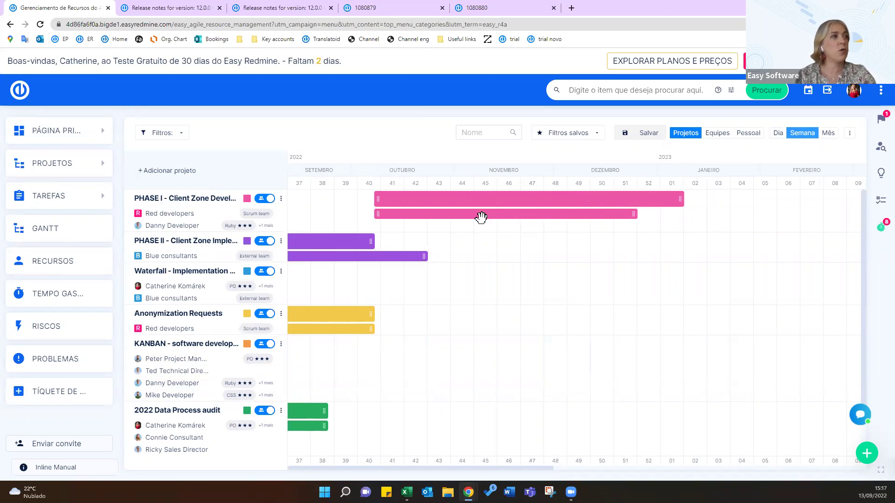
left_click_drag(479, 215, 536, 213)
Step: Move the Blue consultants allocation of PHASE II to weeks 49 to 03 and the PHASE II project bar to weeks 45 to 49
left_click_drag(315, 256, 640, 257)
left_click_drag(314, 239, 525, 240)
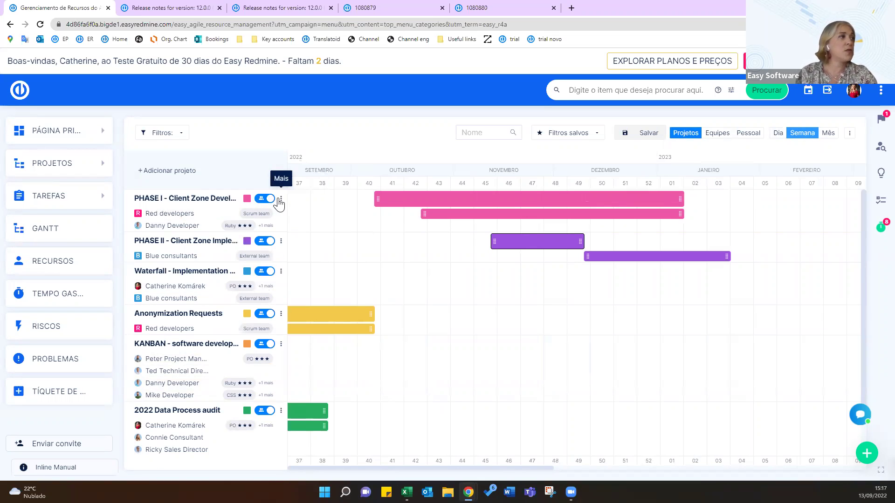
Step: Look over the PHASE I project's options, the saved filters and the list of available modules, without choosing any
left_click(281, 200)
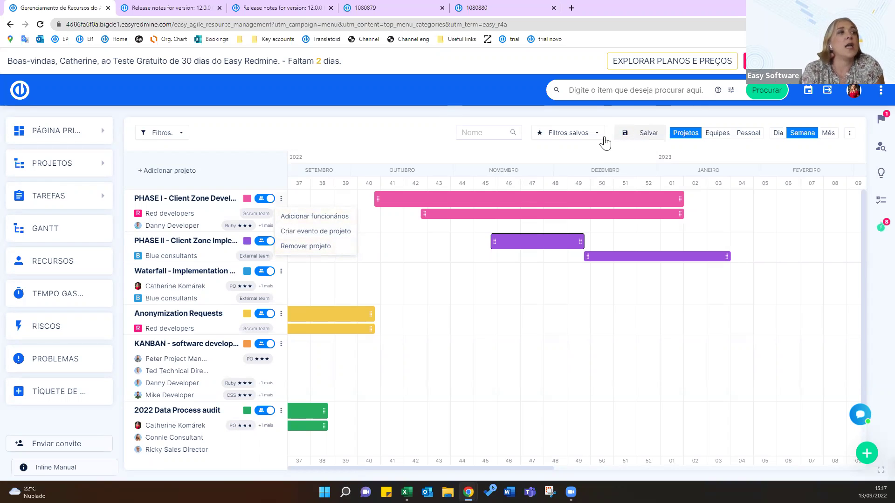
left_click(598, 134)
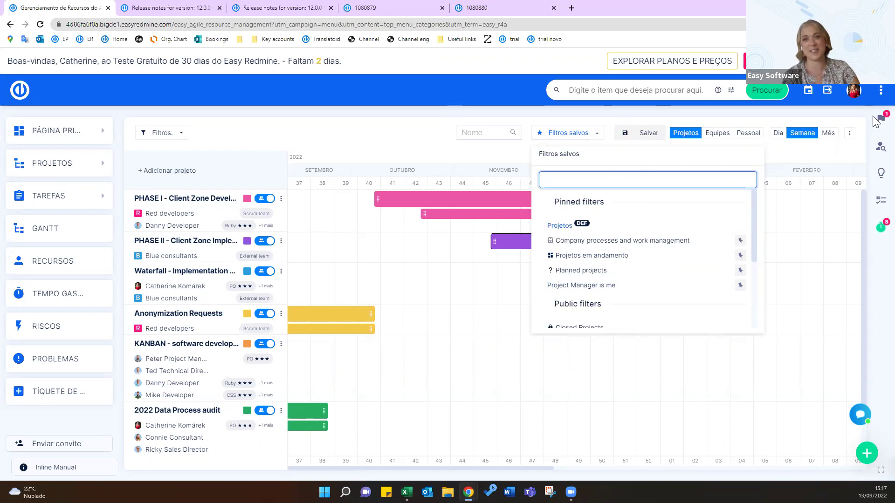
left_click(881, 90)
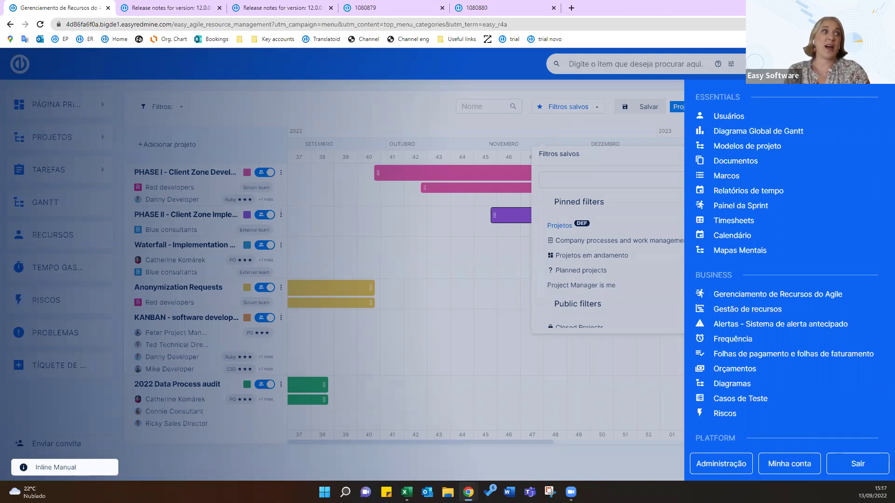
left_click(880, 64)
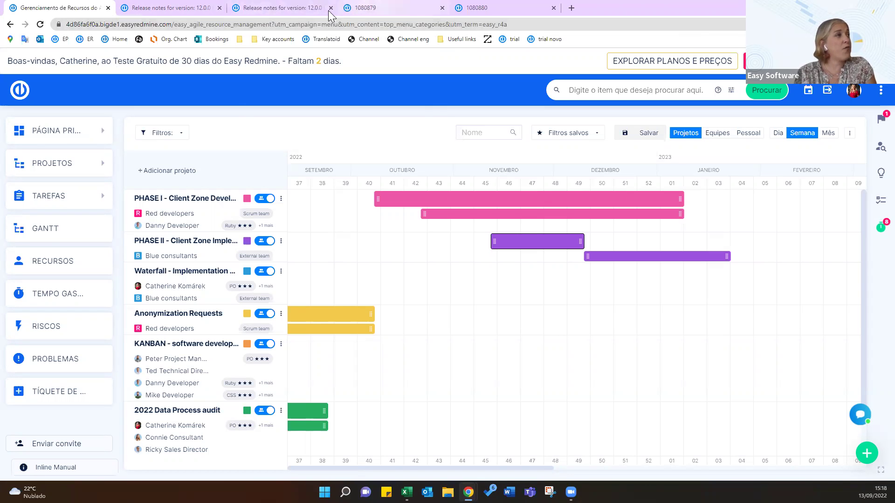
Step: Review the topic list in the version 12.0.0 release notes and return to the resource plan
left_click(281, 8)
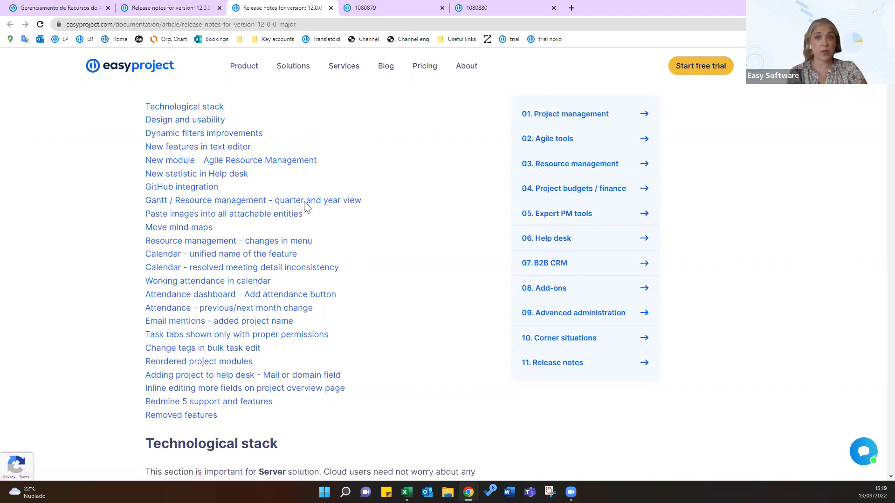
left_click(34, 14)
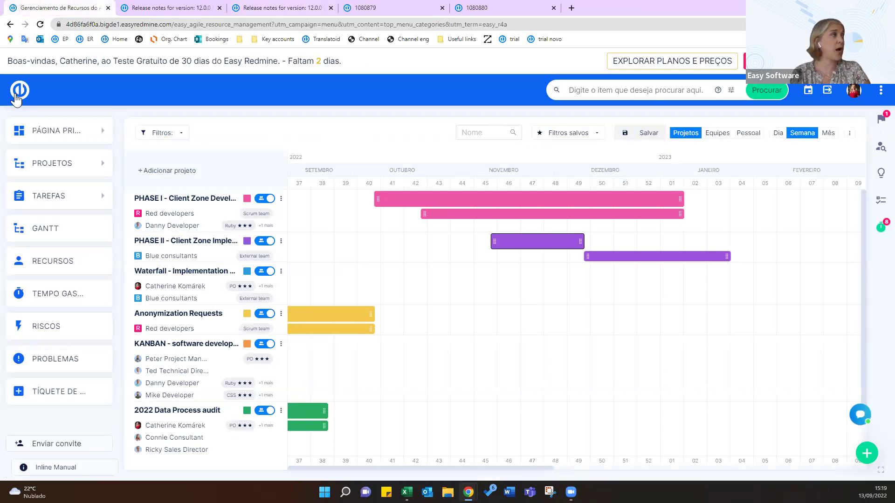
left_click(18, 92)
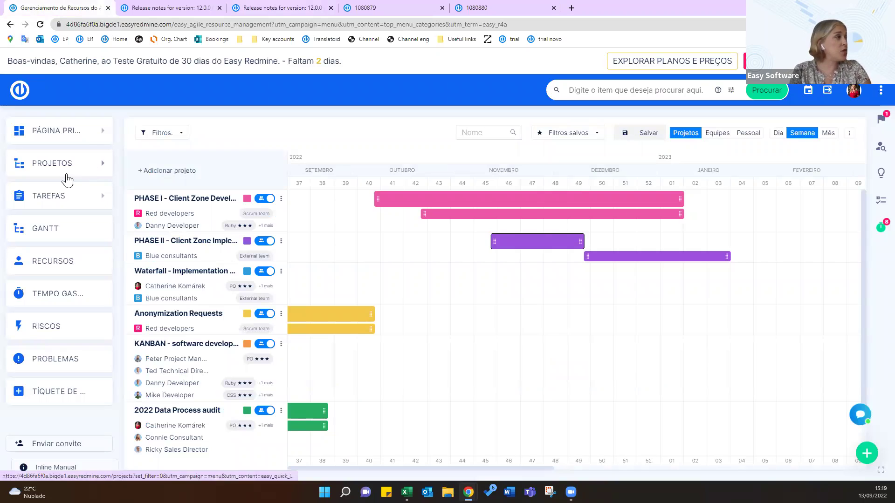
Step: Open the Lista de tarefas and collapse its sidebar
left_click(50, 199)
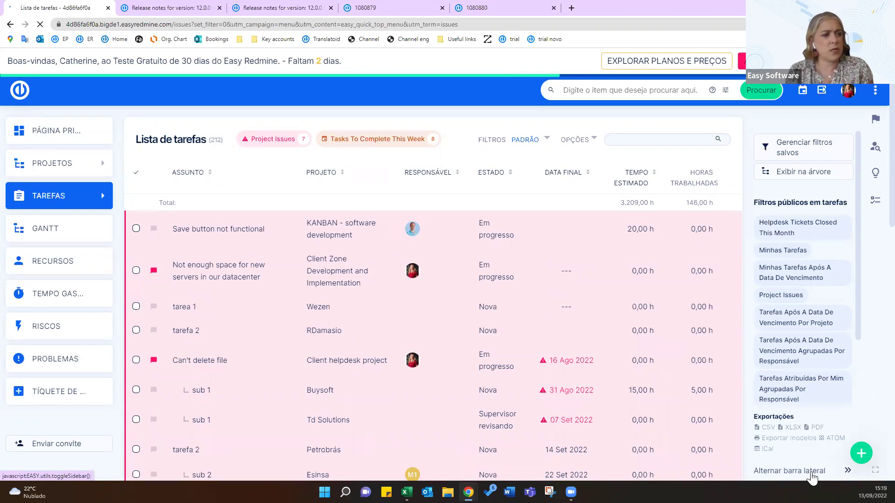
left_click(847, 472)
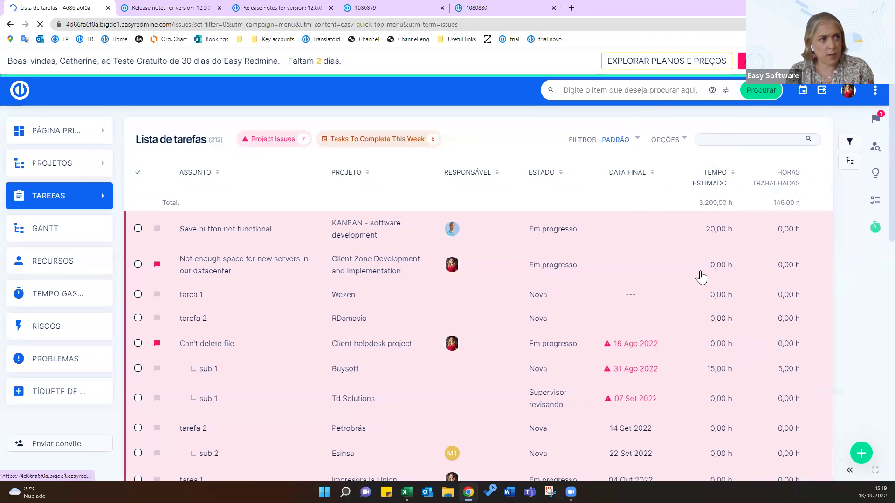
left_click(849, 472)
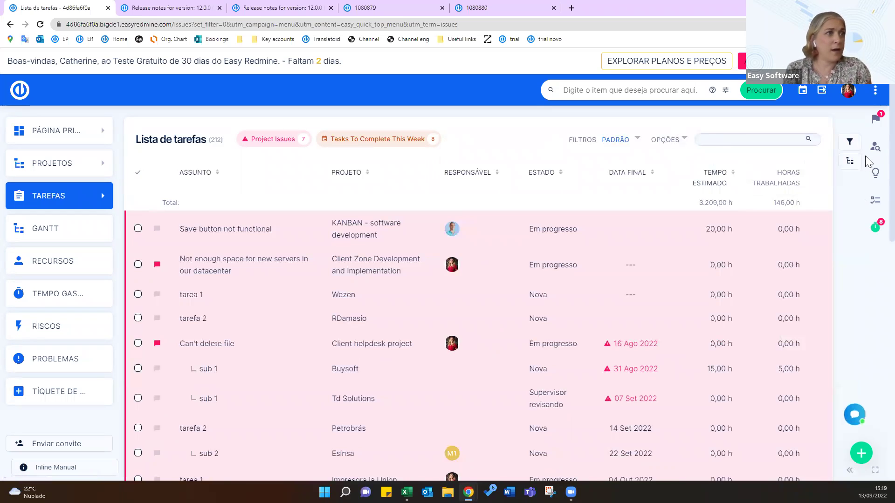
Step: Display the task list as a tree, view the Gerenciar filtros salvos page, and go back to the task list
left_click(849, 162)
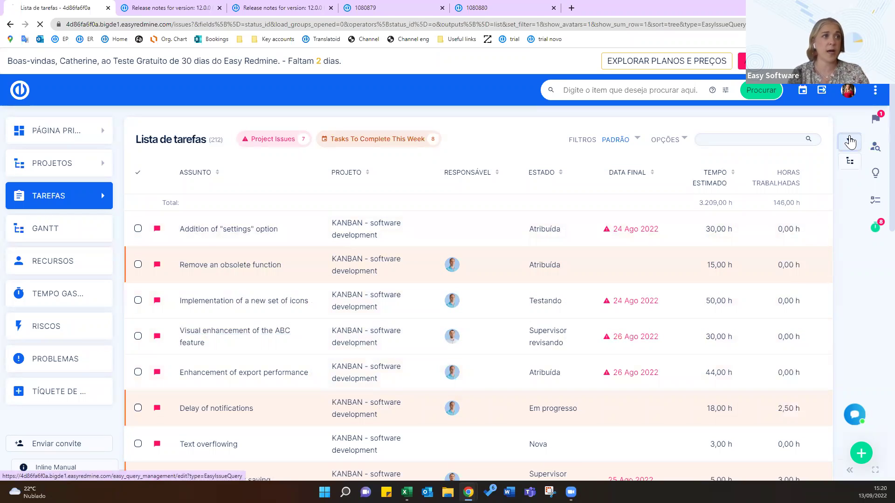
left_click(849, 143)
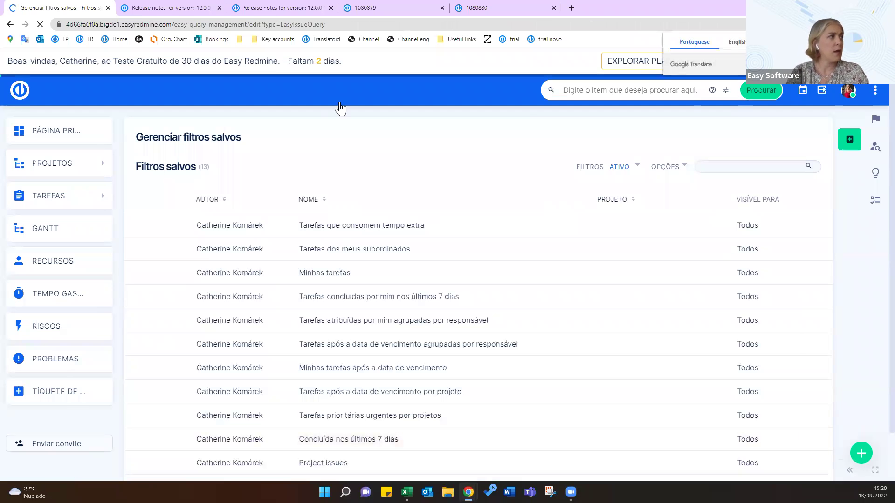
left_click(10, 24)
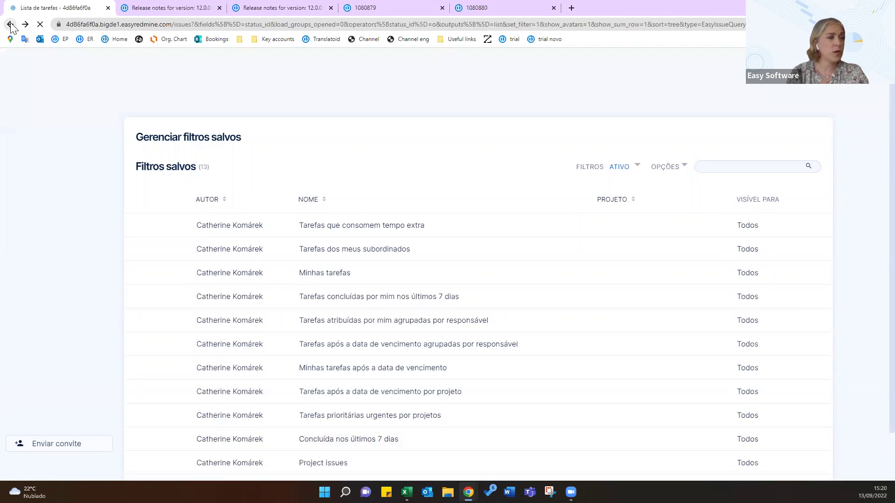